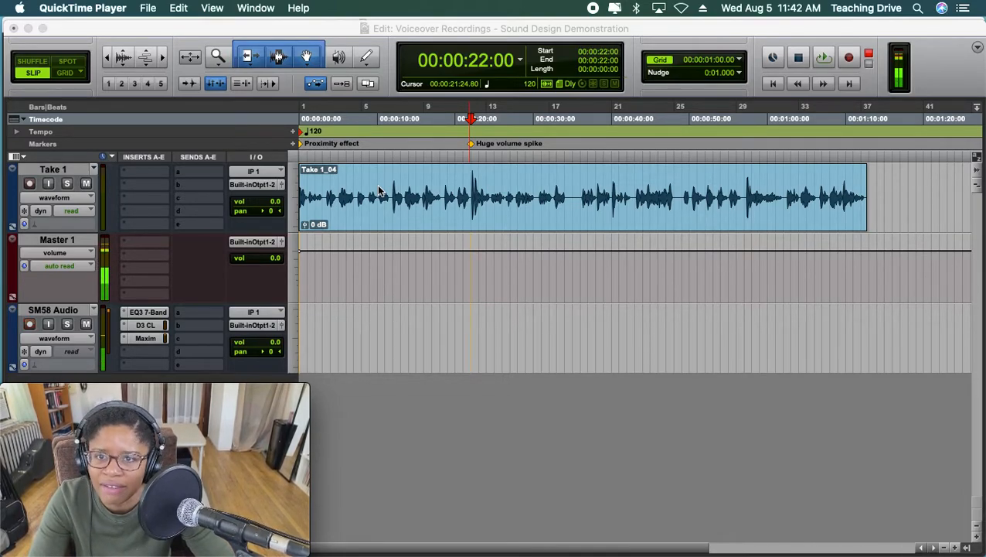
# Insert the Dyn3 Expander/Gate (mono) on Take 1's first insert slot and position its window clear of the start of the clip.
pyautogui.click(151, 171)
pyautogui.moveTo(177, 173)
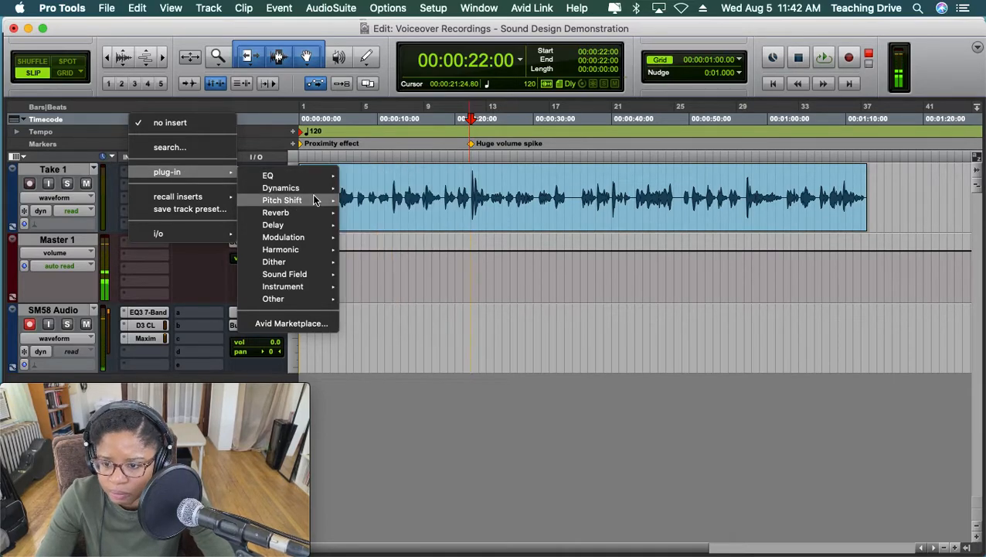
pyautogui.moveTo(316, 187)
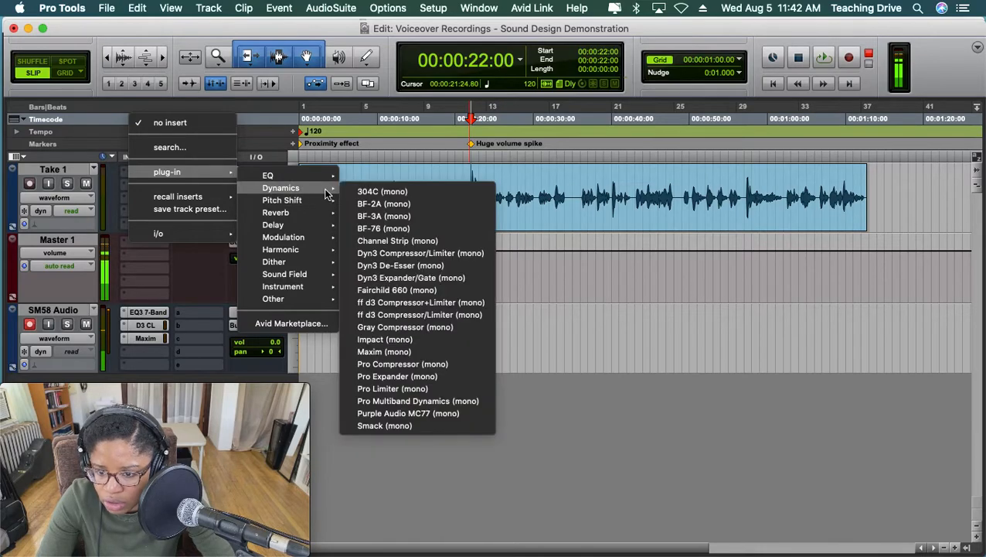
pyautogui.click(408, 280)
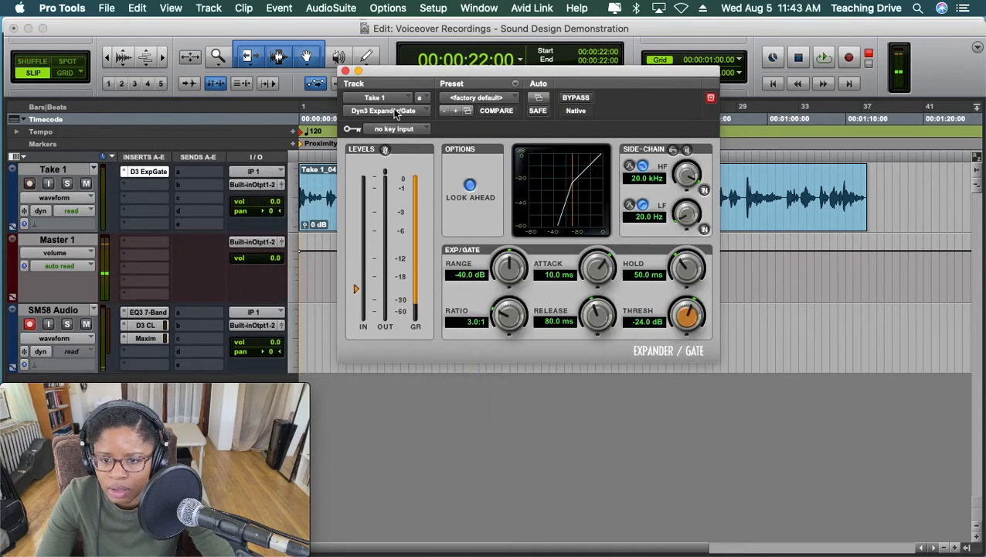
pyautogui.moveTo(421, 72); pyautogui.dragTo(427, 137)
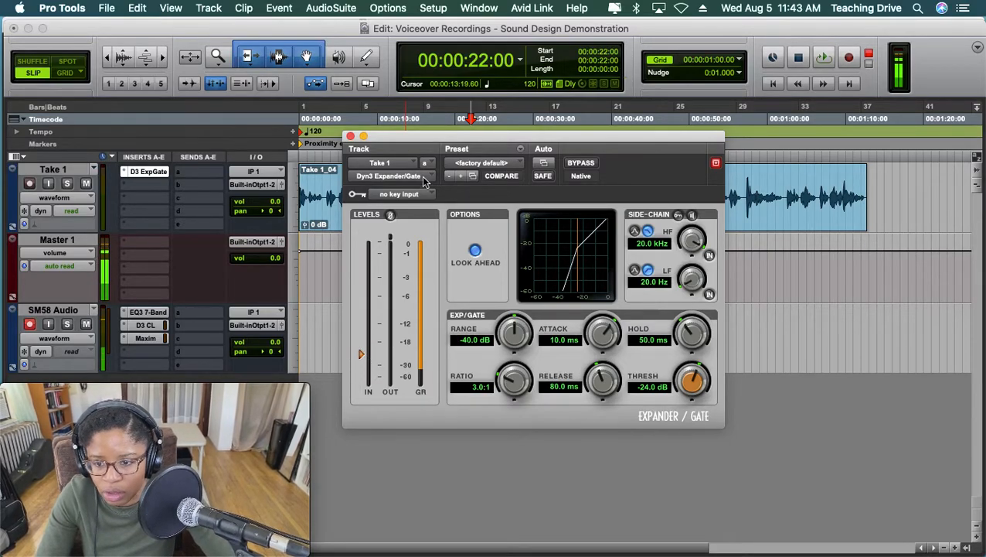
pyautogui.moveTo(404, 140); pyautogui.dragTo(573, 138)
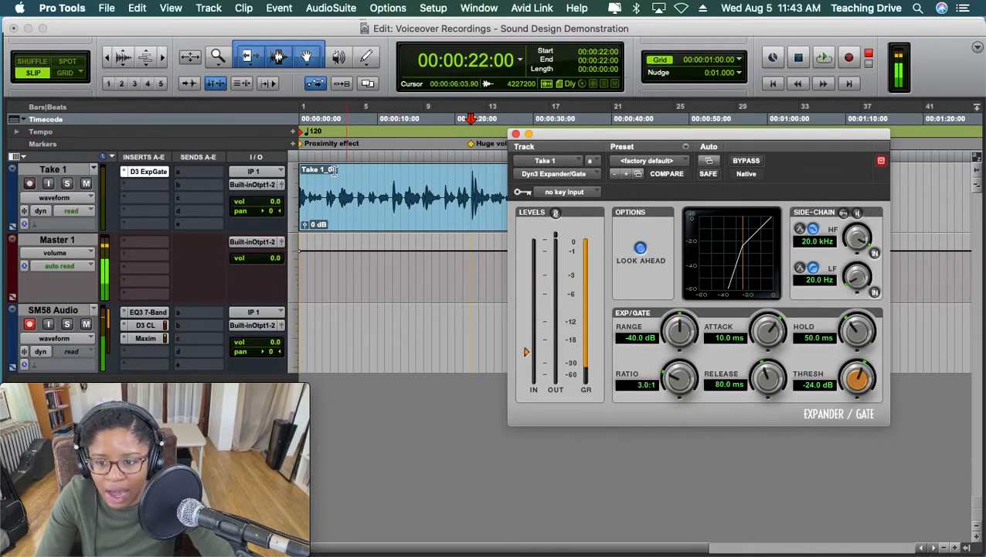
# Play Take 1 from the session start to audition the gate at its default settings.
pyautogui.press('Return')
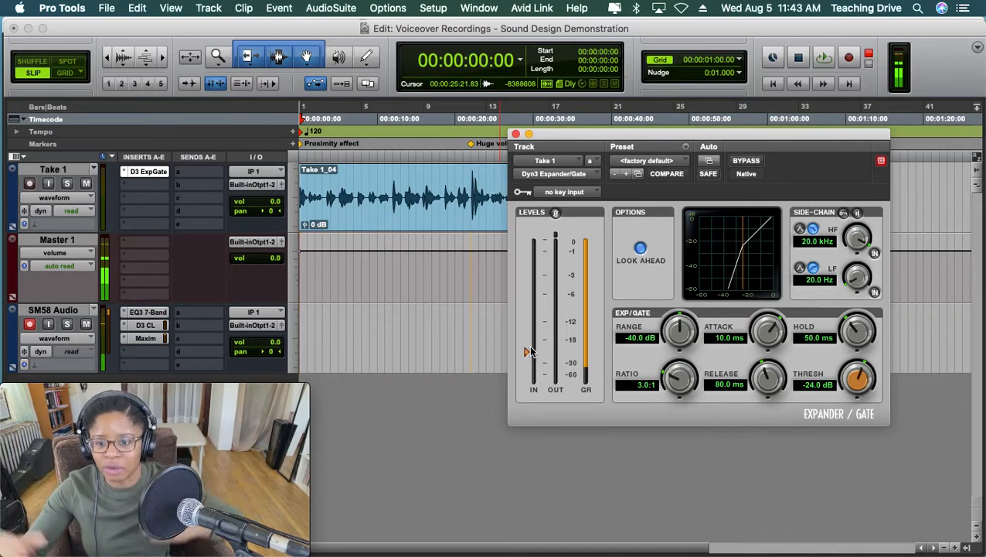
pyautogui.press('space')
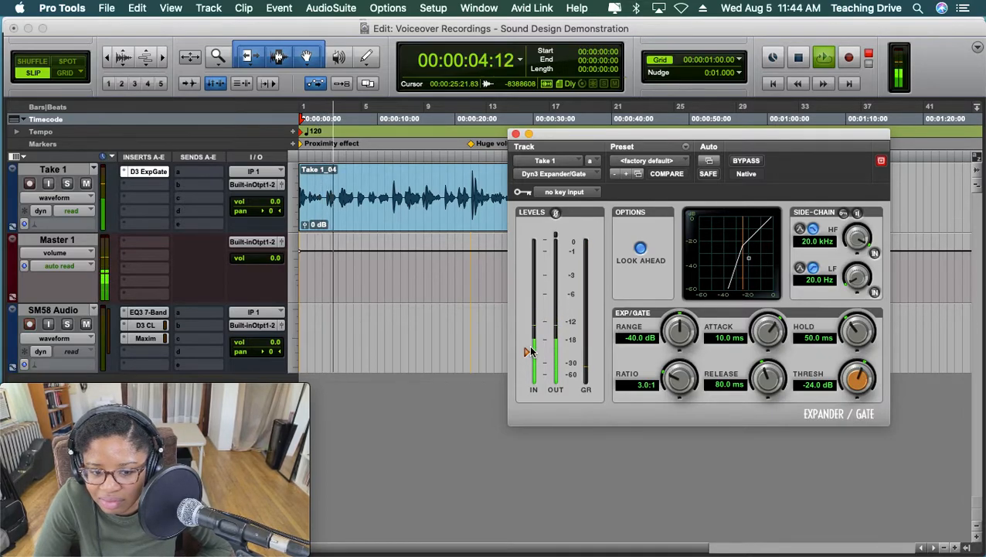
pyautogui.press('space')
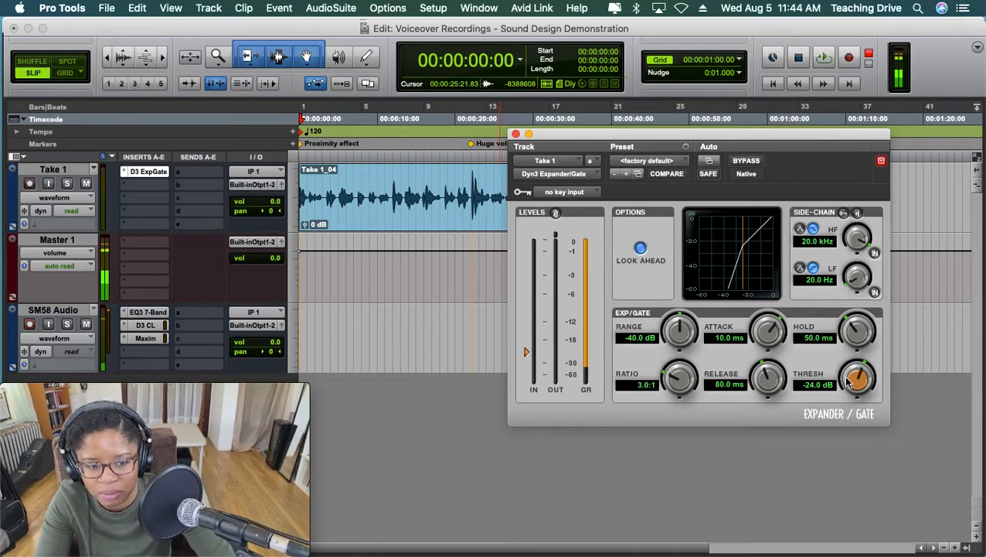
# Lower the gate's threshold to -34.0 dB and audition Take 1 from the start.
pyautogui.moveTo(848, 376); pyautogui.dragTo(839, 384)
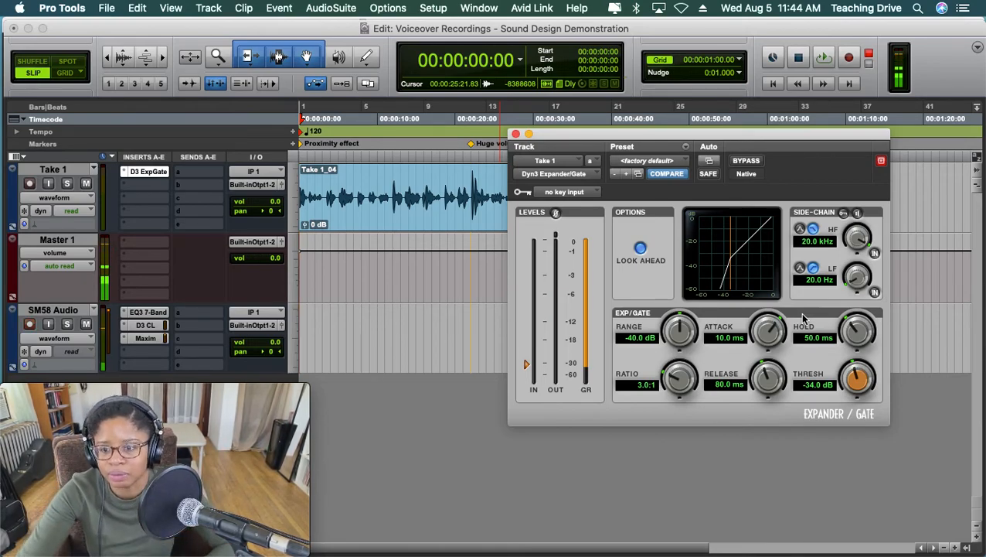
pyautogui.press('space')
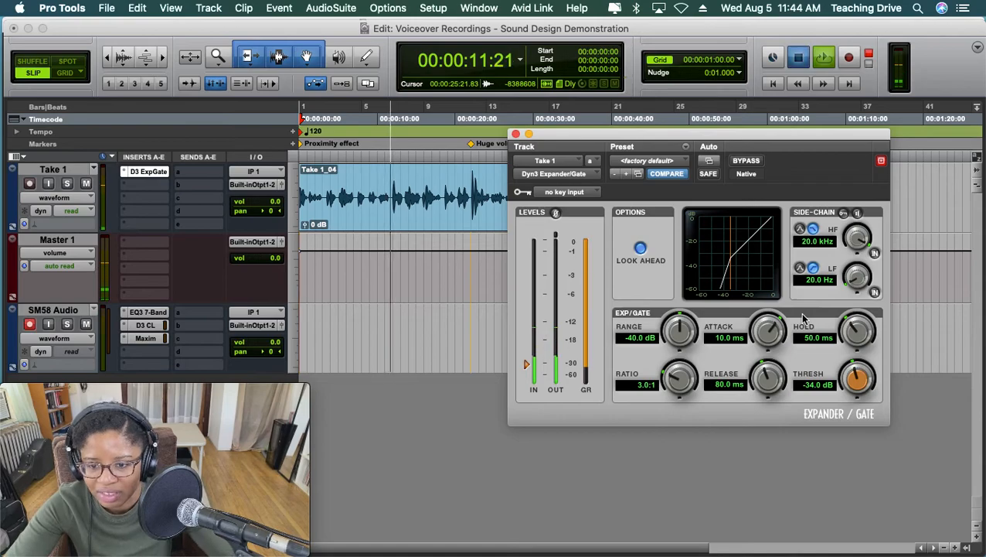
pyautogui.press('space')
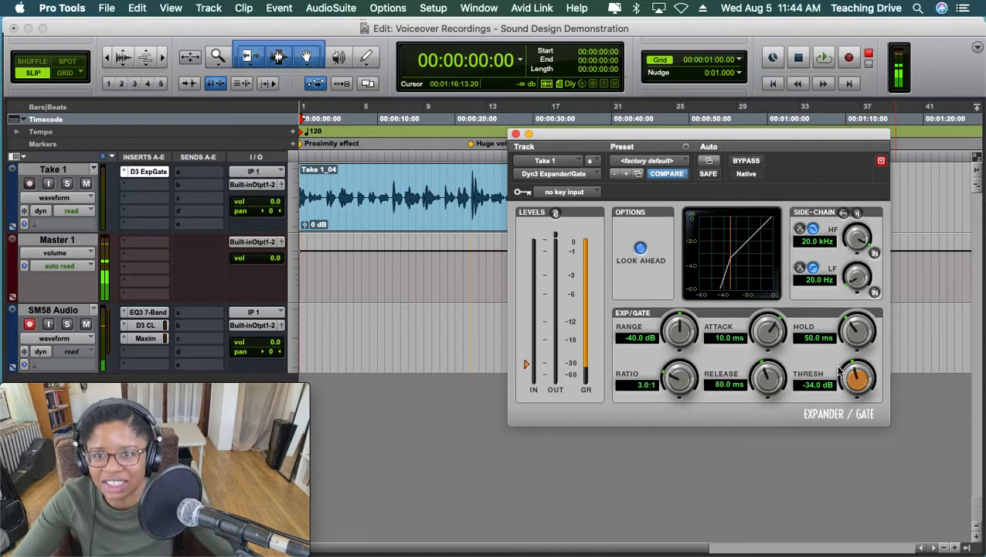
# Set the gate's threshold to -43.5 dB, audition Take 1 from the start, and close the plug-in window.
pyautogui.moveTo(842, 377)
pyautogui.mouseDown()
pyautogui.moveTo(835, 395)
pyautogui.moveTo(844, 375)
pyautogui.mouseUp()
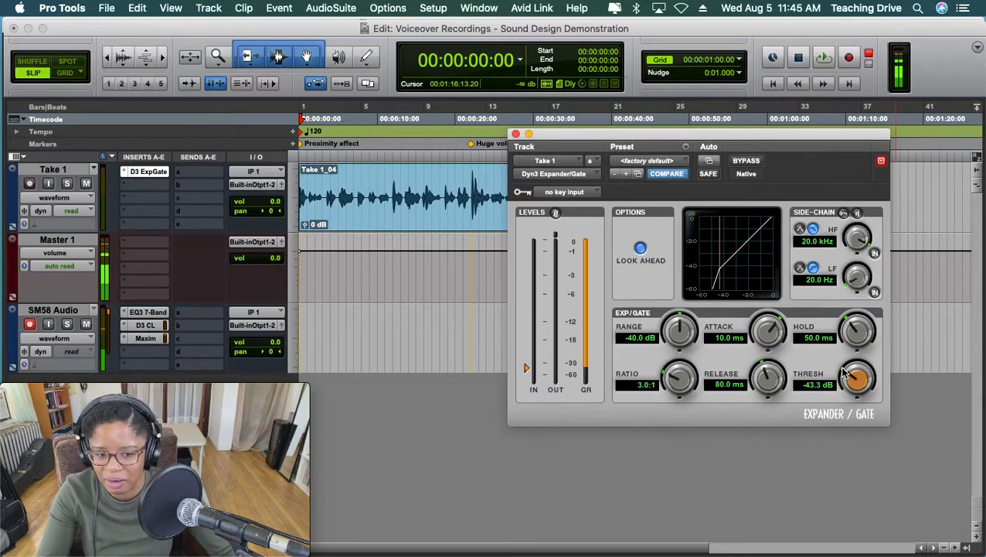
pyautogui.moveTo(843, 373); pyautogui.dragTo(841, 375)
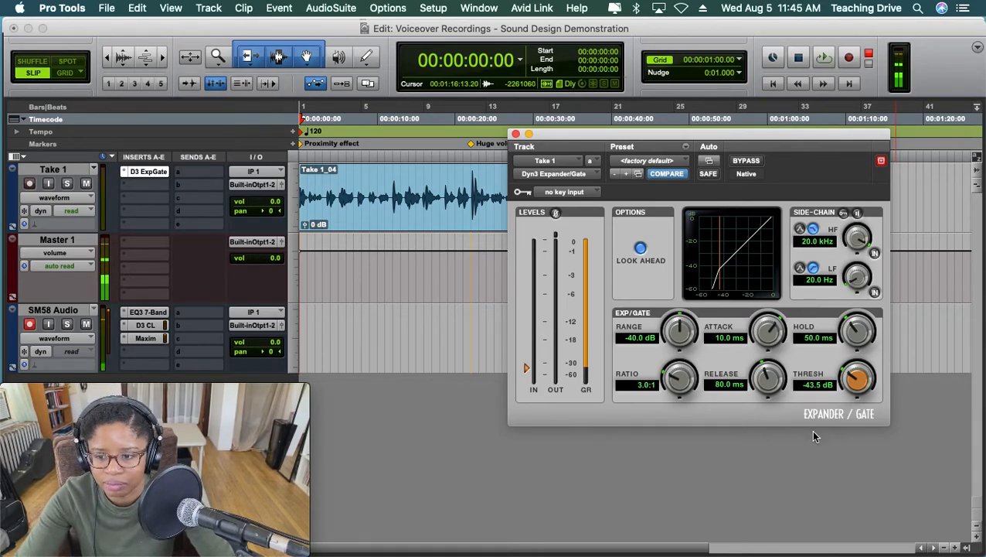
pyautogui.press('space')
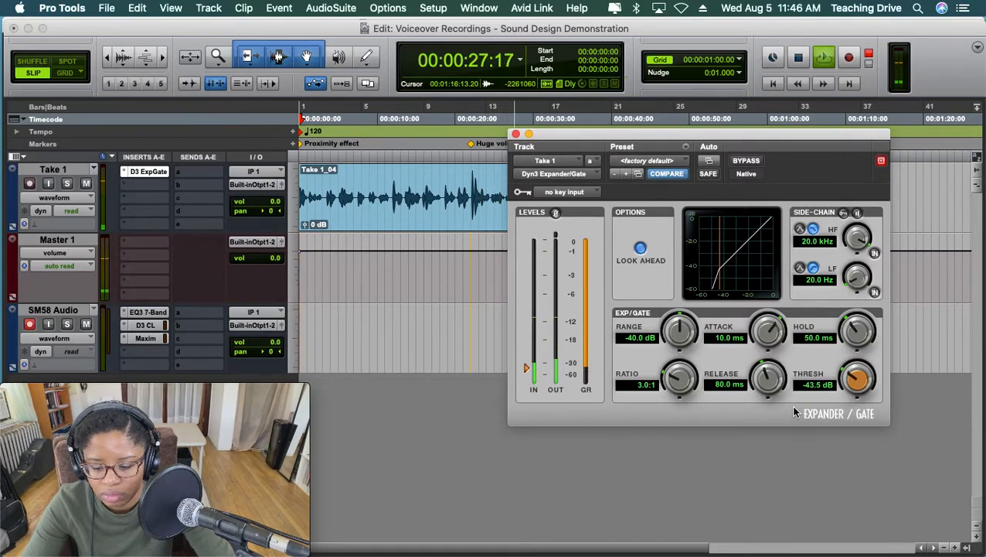
pyautogui.press('space')
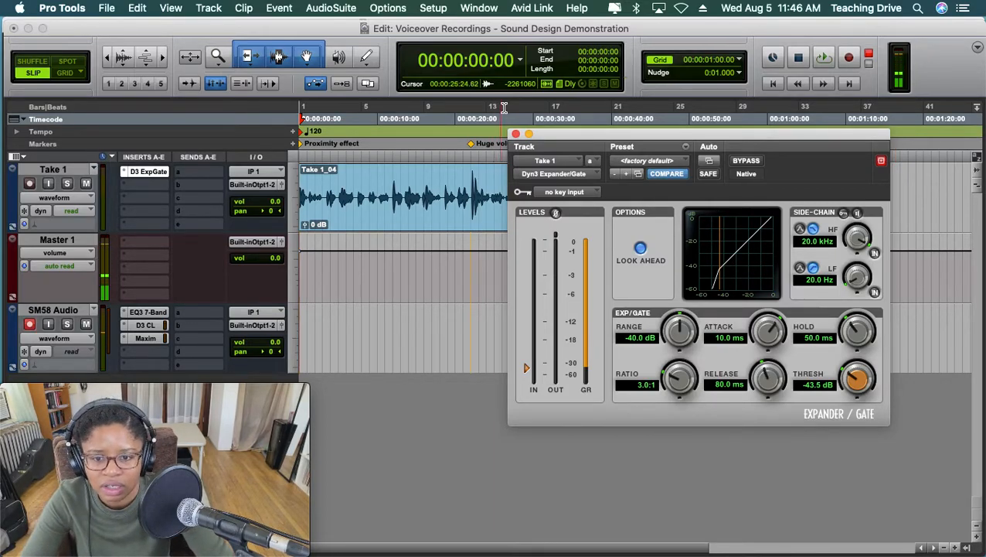
pyautogui.click(517, 135)
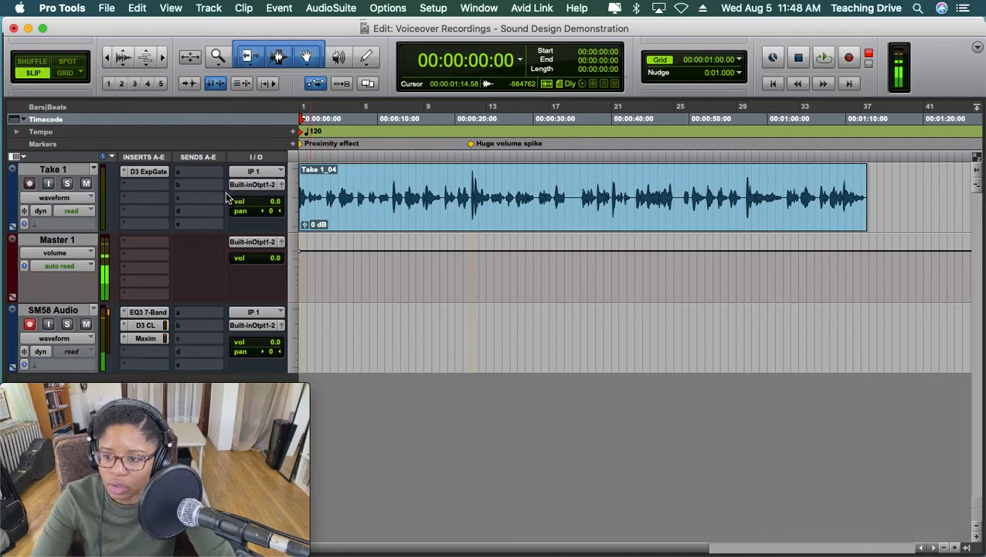
# Insert the EQ3 7-Band (mono) equalizer on Take 1's second insert slot.
pyautogui.click(147, 186)
pyautogui.moveTo(192, 193)
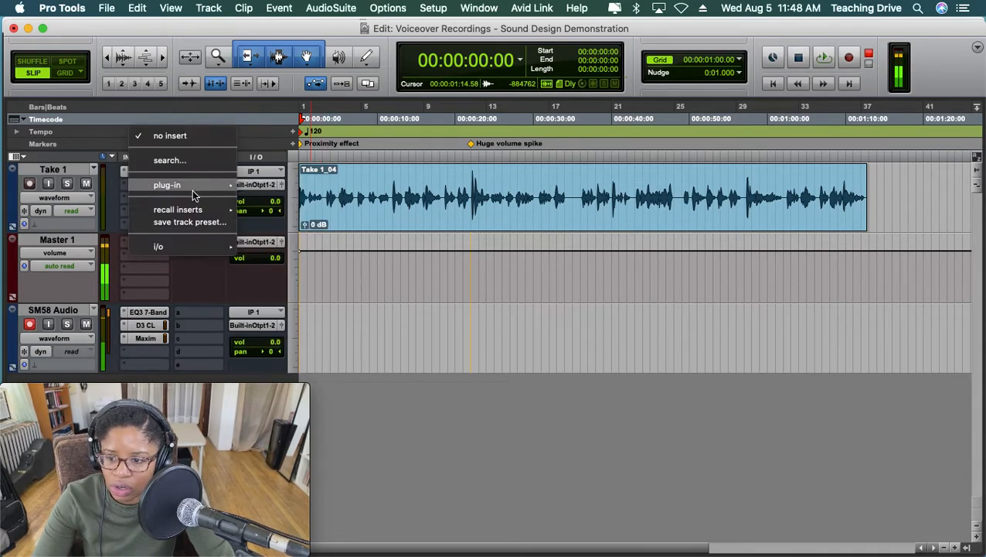
pyautogui.moveTo(281, 188)
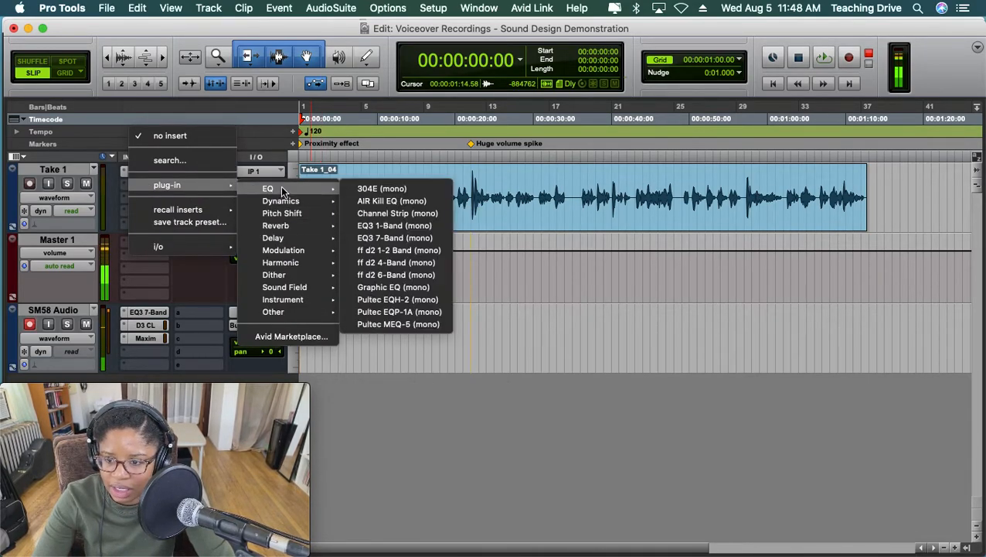
pyautogui.click(354, 235)
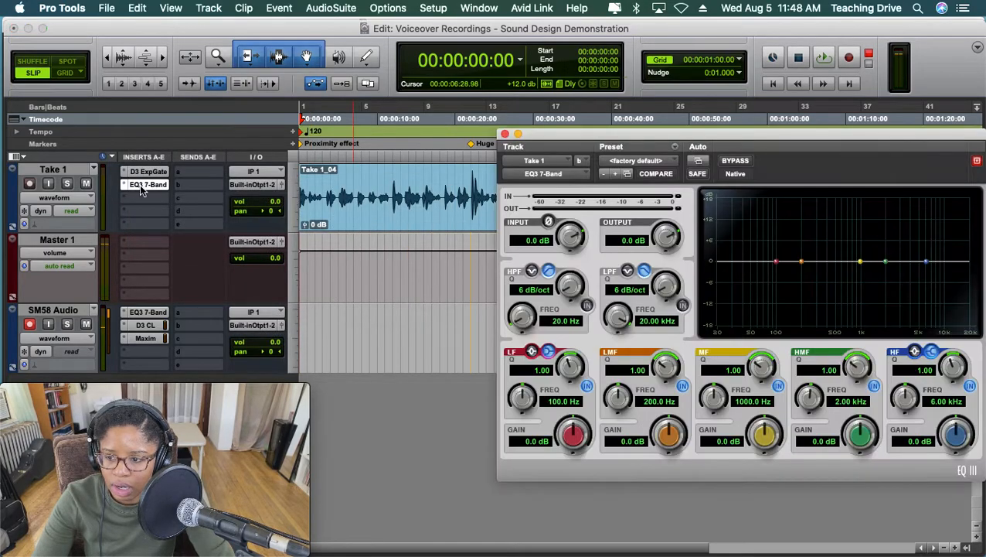
pyautogui.moveTo(580, 132); pyautogui.dragTo(513, 116)
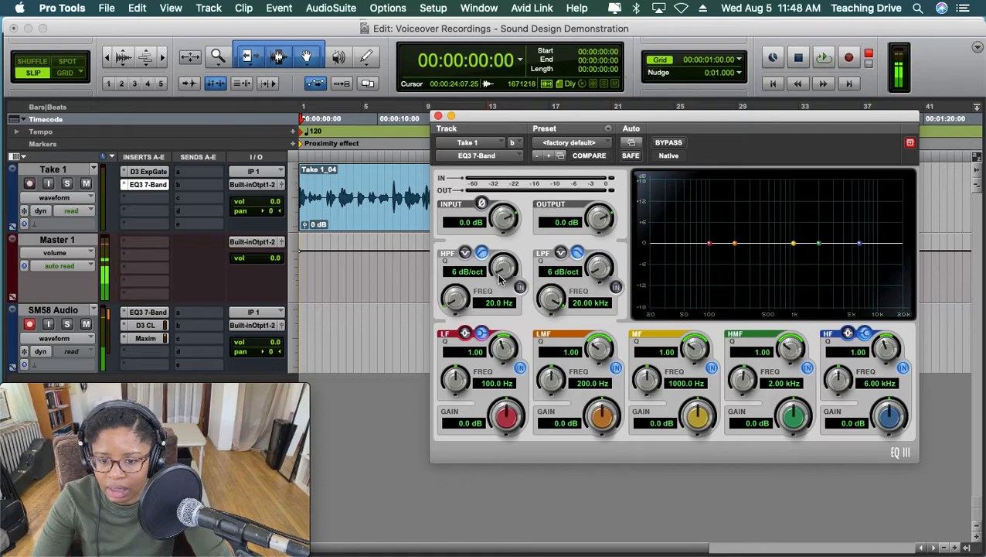
# Enable the EQ's high-pass filter with a 24 dB/oct slope and a frequency of 92.2 Hz.
pyautogui.moveTo(500, 274); pyautogui.dragTo(487, 186)
pyautogui.click(520, 287)
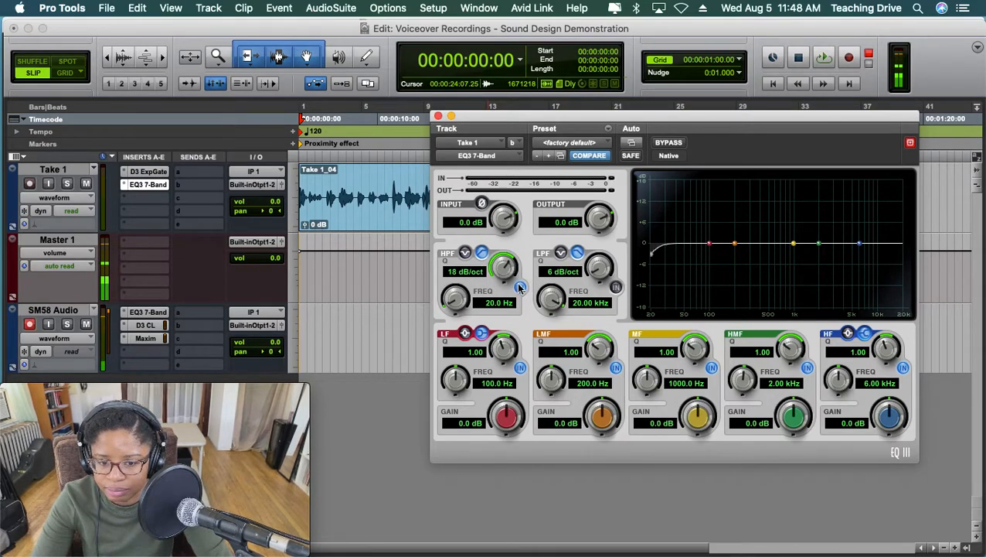
pyautogui.moveTo(504, 269); pyautogui.dragTo(510, 235)
pyautogui.click(652, 256)
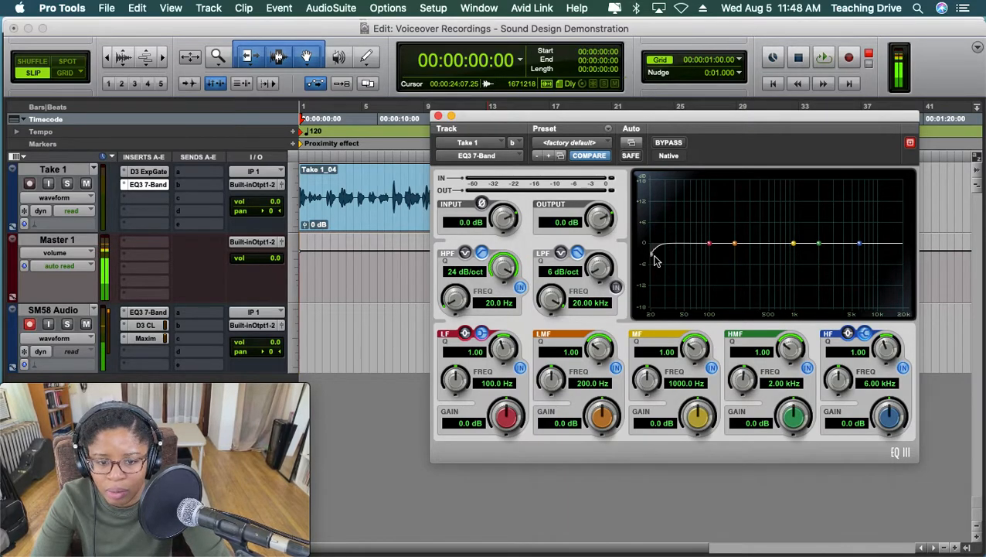
pyautogui.moveTo(652, 256); pyautogui.dragTo(707, 267)
pyautogui.moveTo(706, 267); pyautogui.dragTo(705, 269)
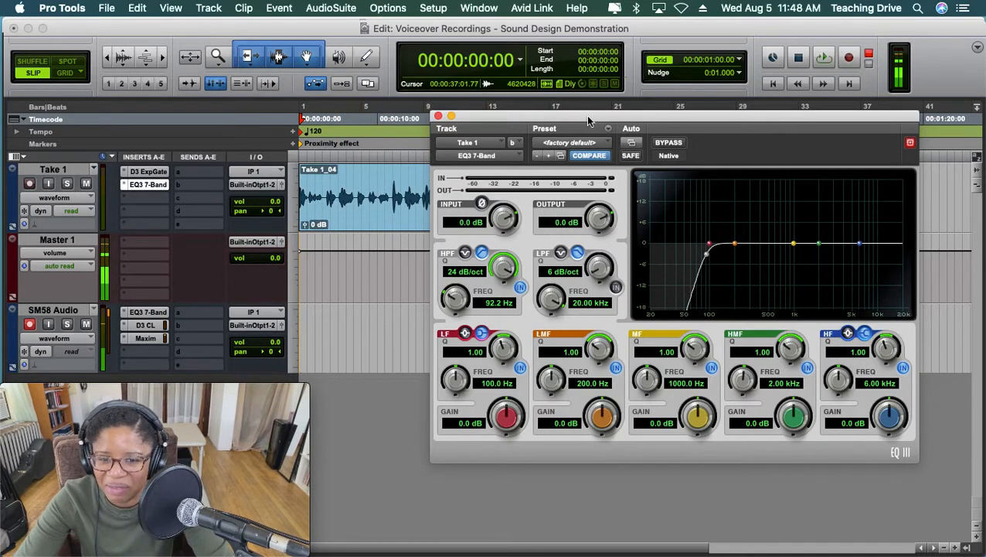
# Compare Take 1's opening with the EQ bypassed and with it active.
pyautogui.moveTo(606, 123); pyautogui.dragTo(653, 118)
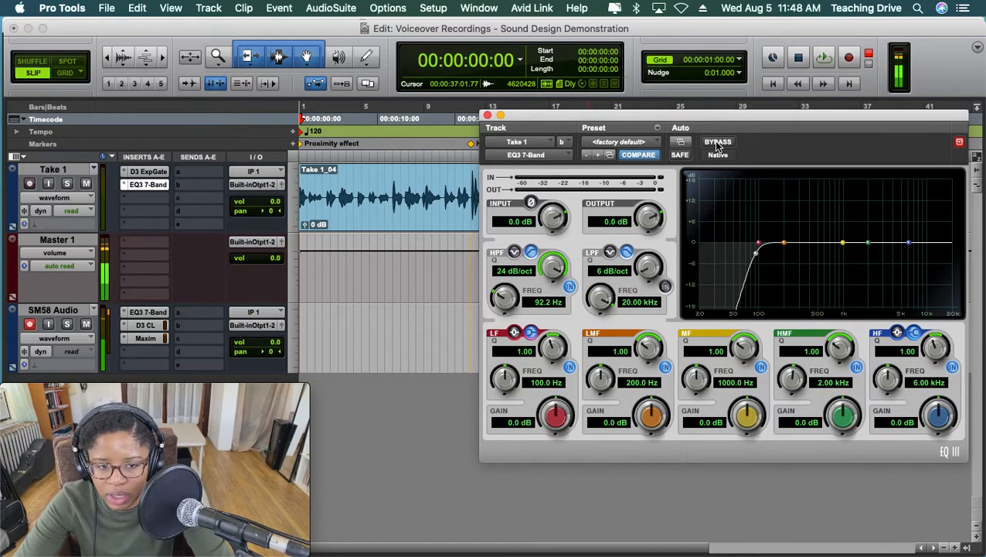
pyautogui.click(716, 142)
pyautogui.press('space')
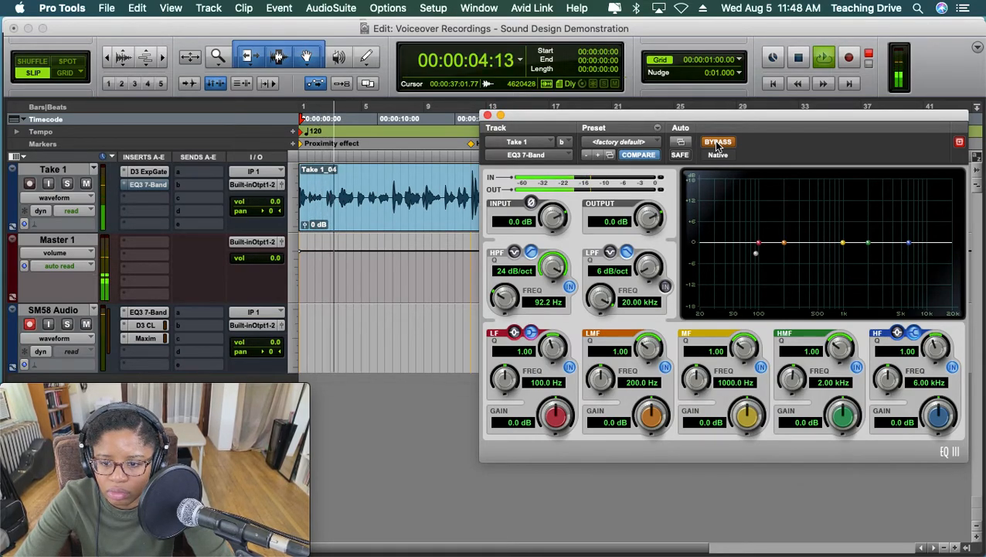
pyautogui.press('space')
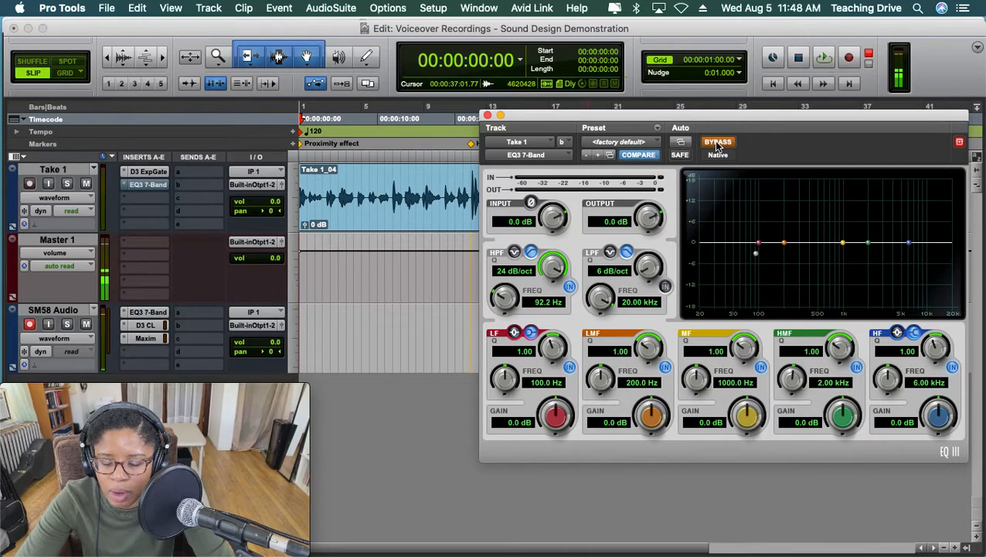
pyautogui.click(717, 142)
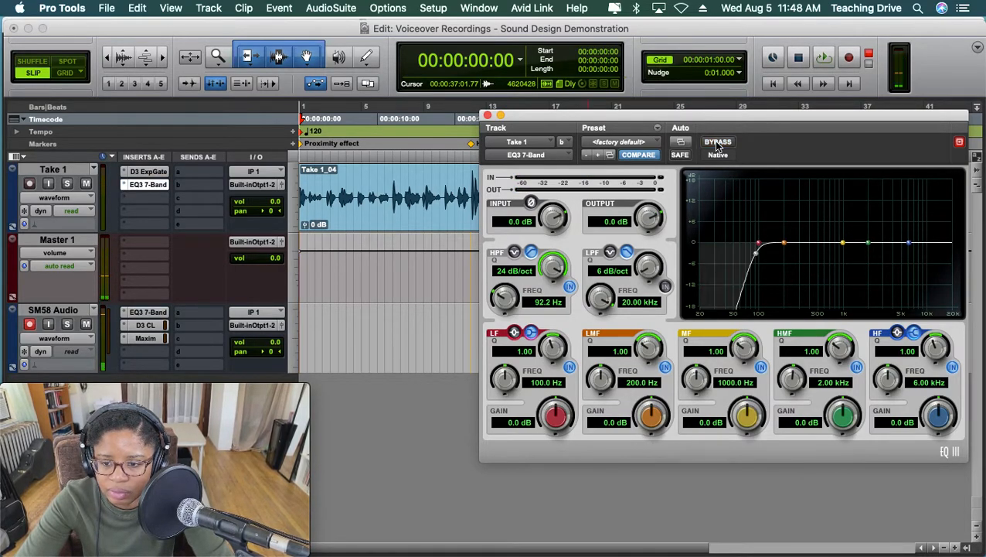
pyautogui.press('space')
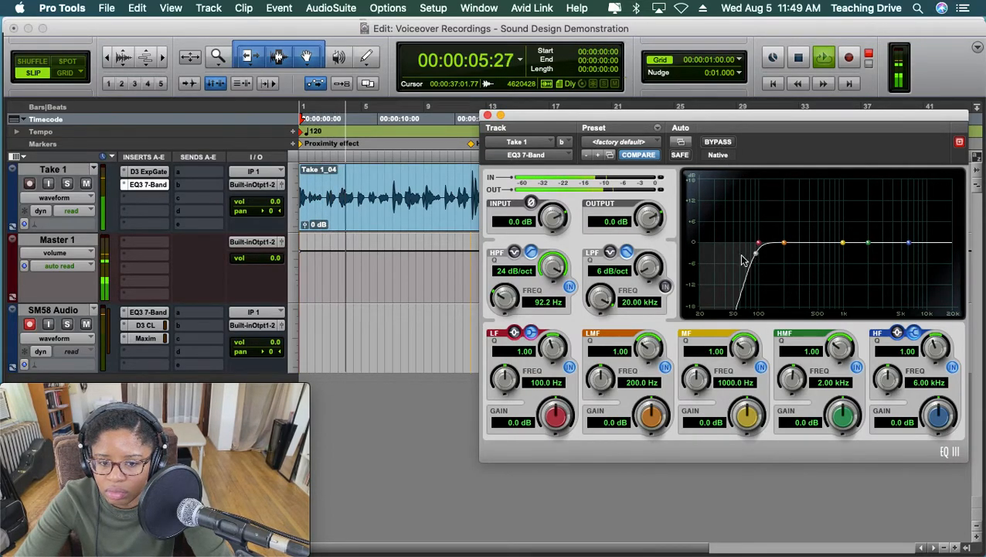
# Raise the high-pass filter frequency to 106.0 Hz during playback, then stop playback.
pyautogui.moveTo(645, 117); pyautogui.dragTo(675, 130)
pyautogui.moveTo(751, 267); pyautogui.dragTo(756, 272)
pyautogui.press('space')
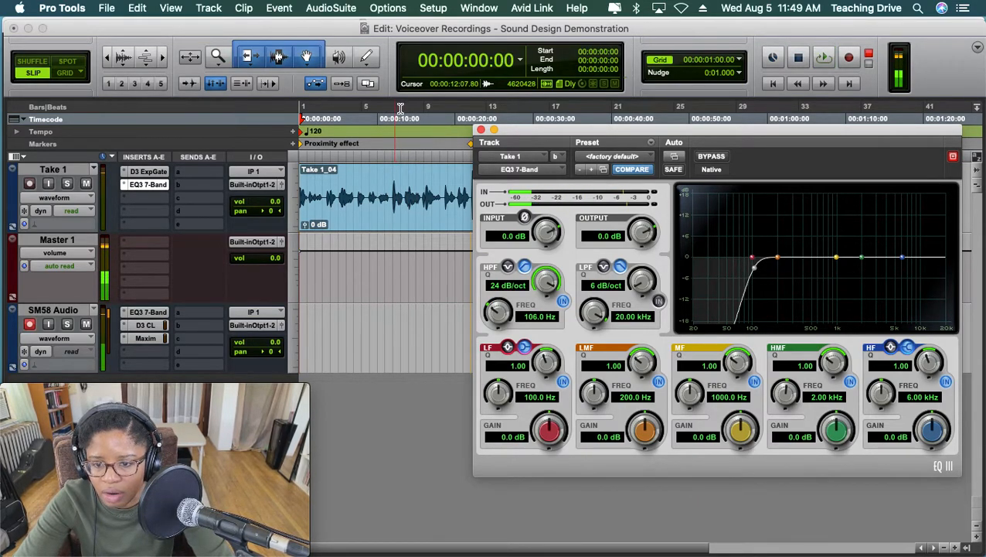
# Select the Take 1 passage from 00:00:11:26 to 00:00:20:24 and move the EQ window around to view the clip.
pyautogui.moveTo(529, 128); pyautogui.dragTo(558, 126)
pyautogui.click(392, 189)
pyautogui.moveTo(392, 189); pyautogui.dragTo(461, 191)
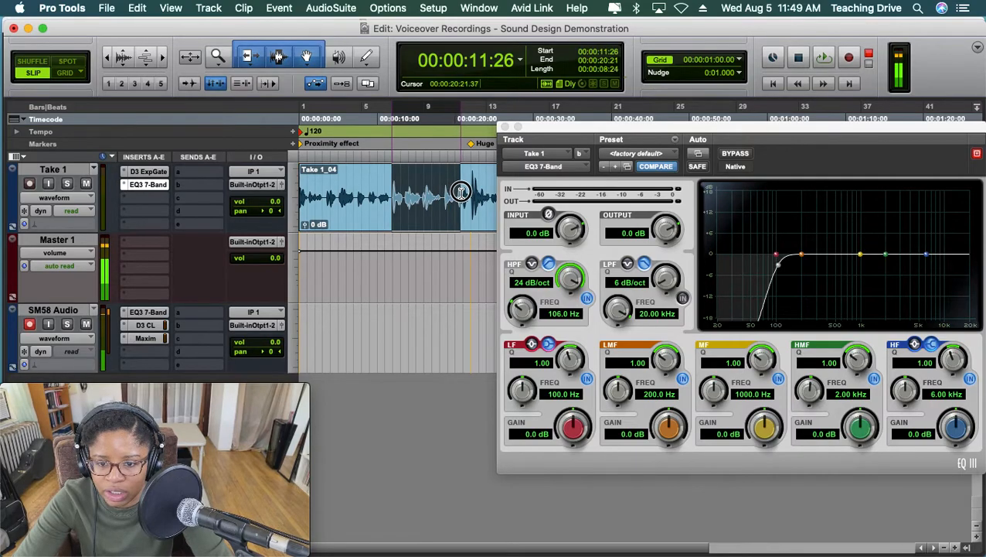
pyautogui.moveTo(557, 127); pyautogui.dragTo(497, 265)
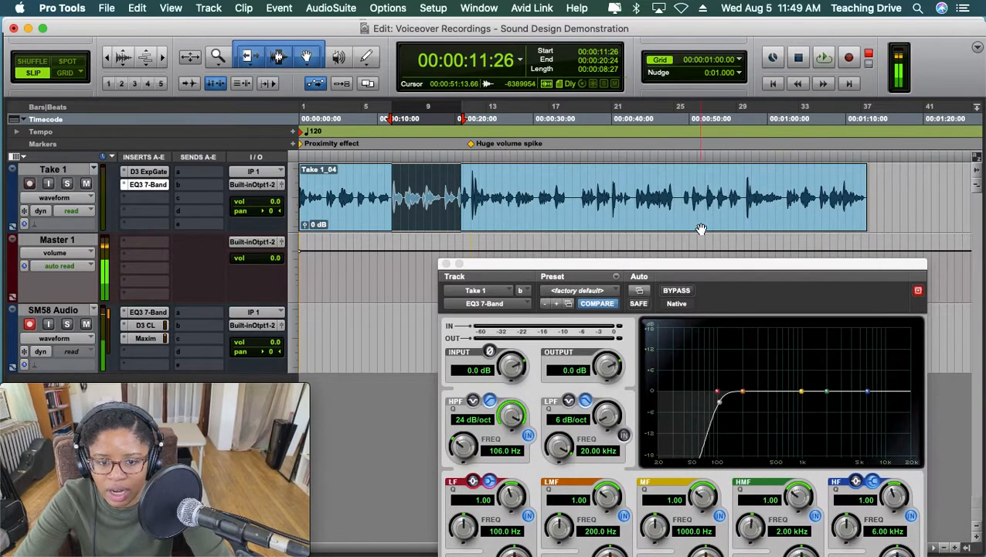
pyautogui.moveTo(604, 266); pyautogui.dragTo(638, 170)
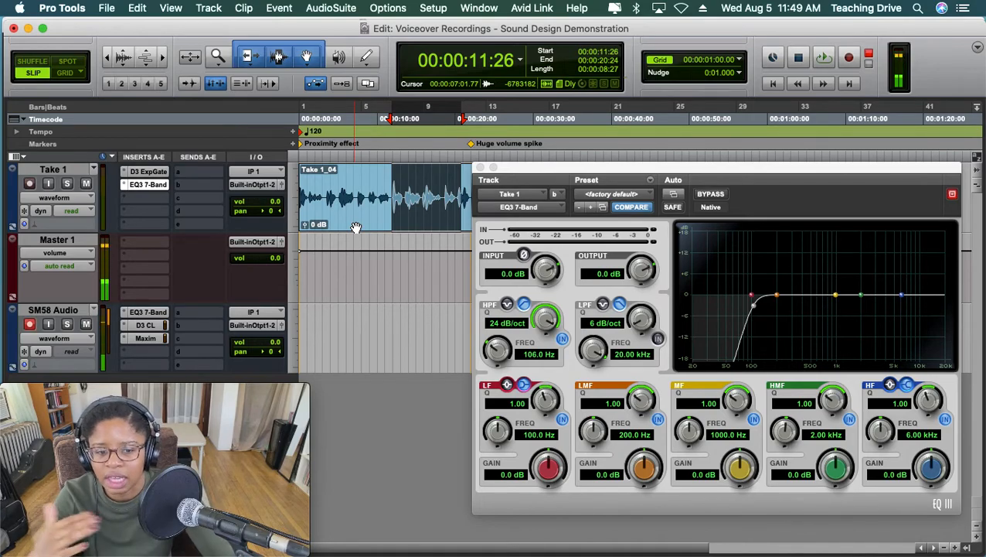
pyautogui.moveTo(557, 170); pyautogui.dragTo(516, 147)
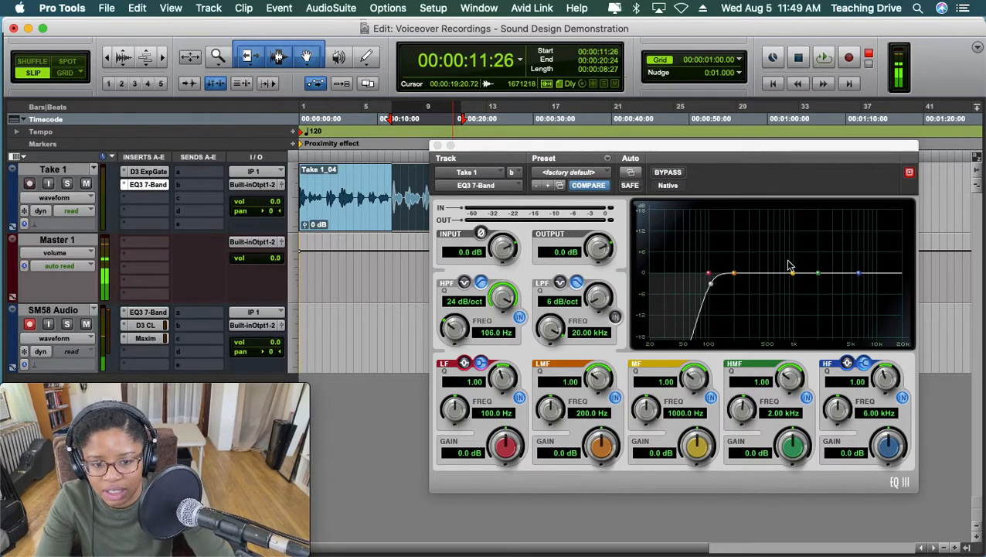
# Set the high-pass filter frequency to 119.4 Hz and return the playback position to the session start.
pyautogui.moveTo(573, 155); pyautogui.dragTo(588, 138)
pyautogui.moveTo(753, 280); pyautogui.dragTo(755, 280)
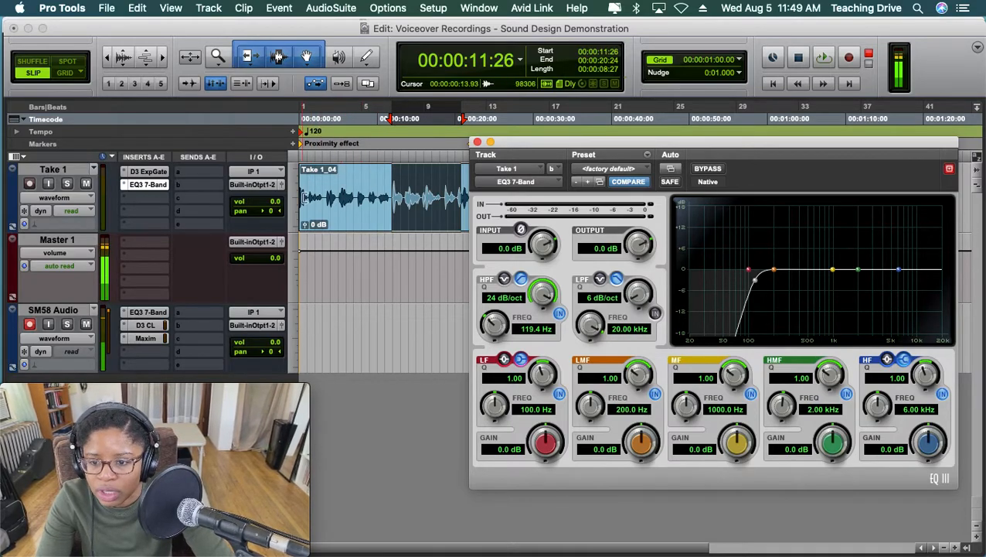
pyautogui.click(299, 154)
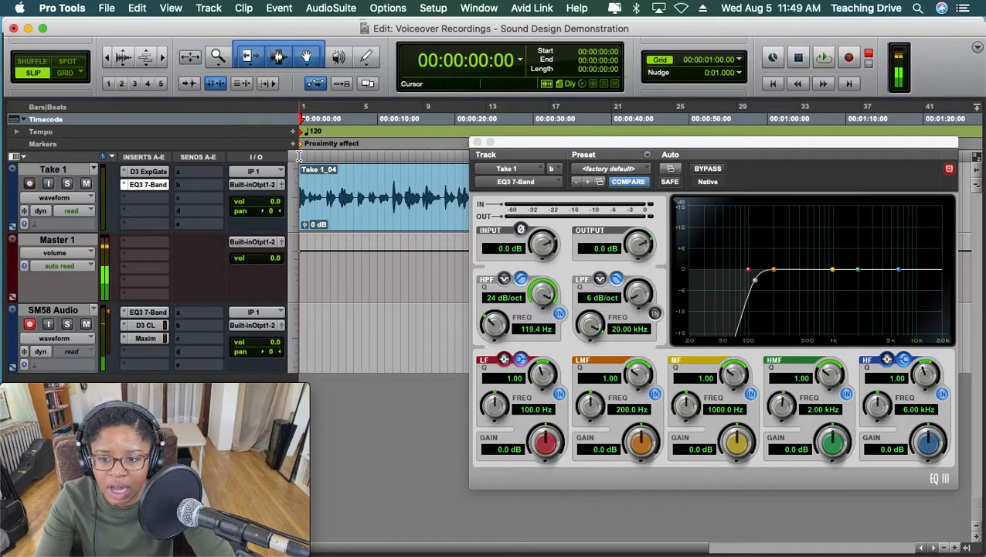
pyautogui.moveTo(671, 147); pyautogui.dragTo(622, 170)
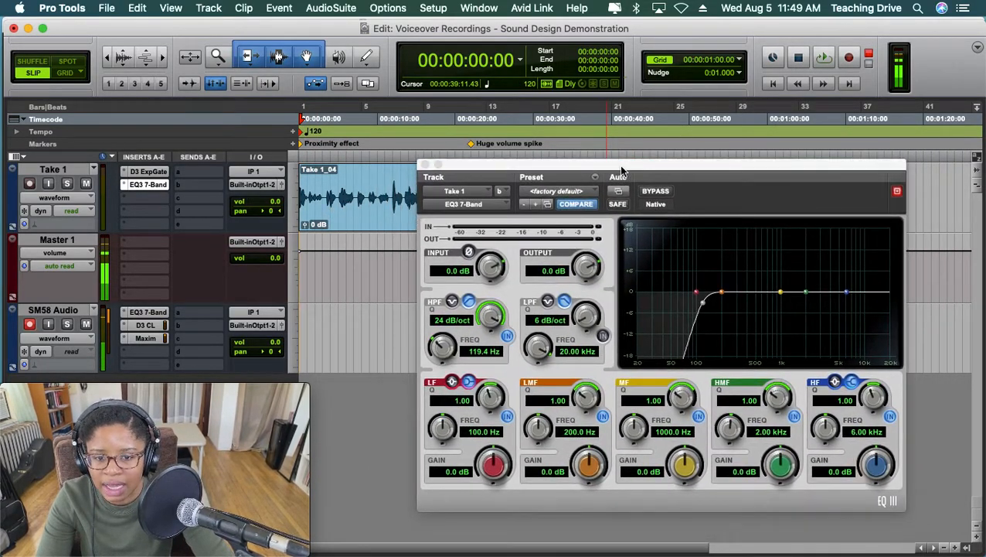
pyautogui.click(703, 305)
pyautogui.moveTo(703, 305); pyautogui.dragTo(702, 307)
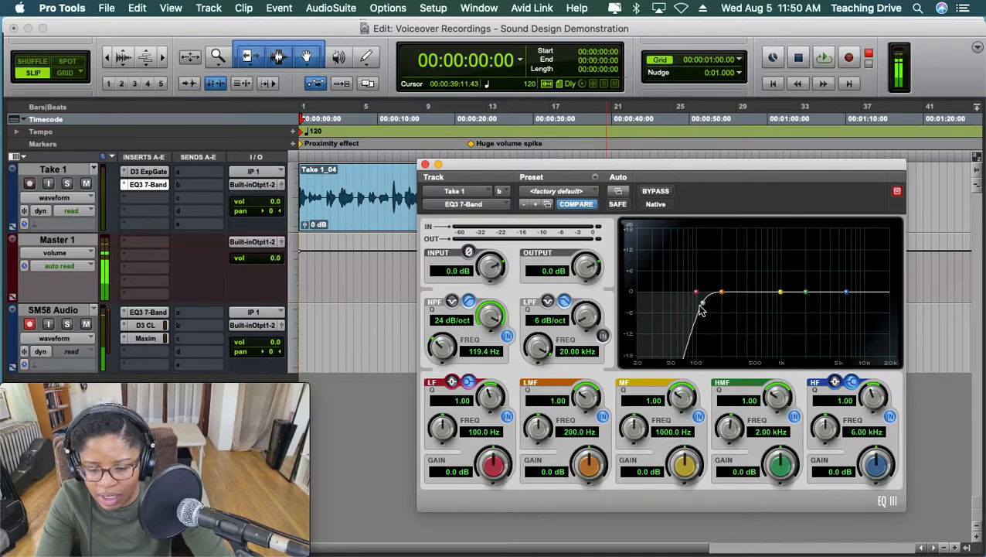
# Open the plug-in automation settings for Take 1's EQ3 7-Band and look through its automatable parameters.
pyautogui.click(625, 194)
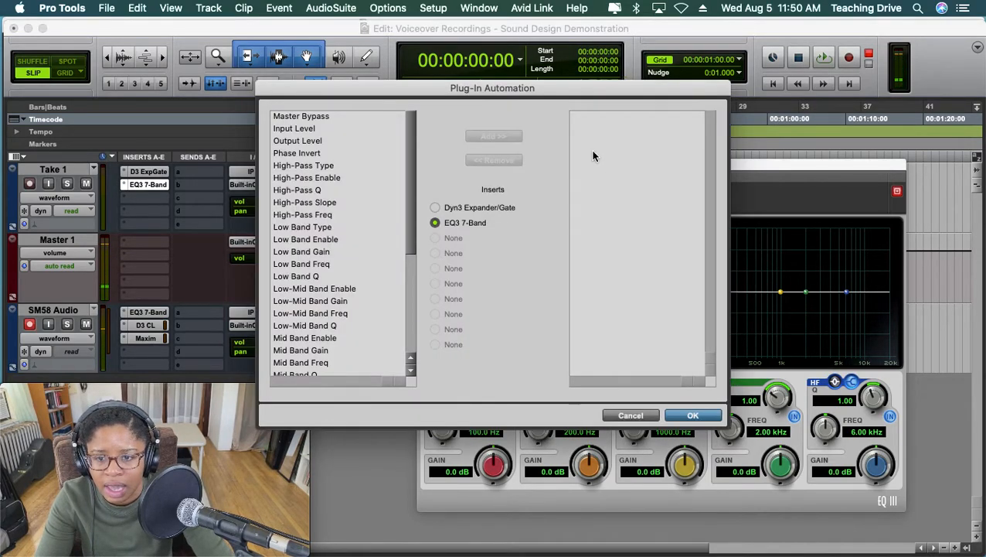
pyautogui.moveTo(464, 89); pyautogui.dragTo(508, 93)
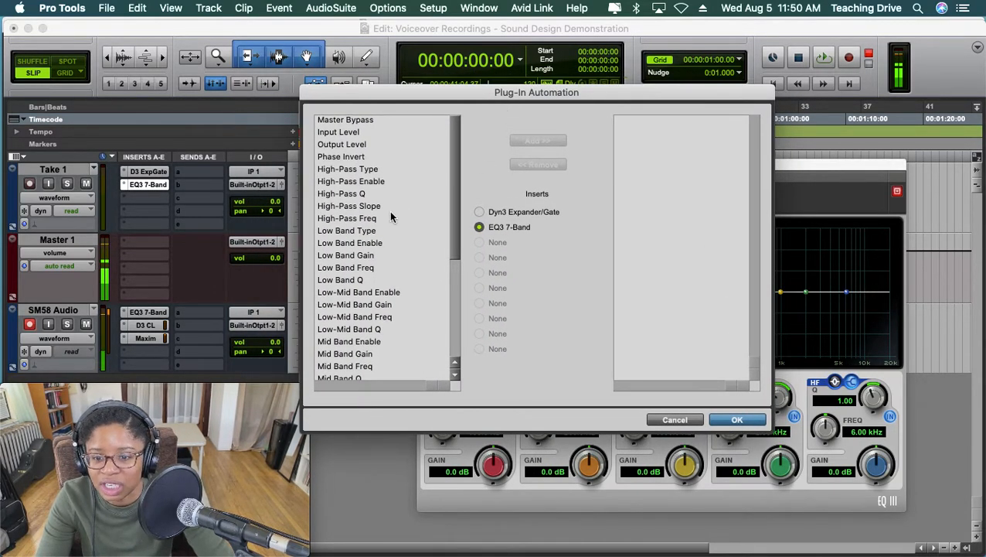
pyautogui.scroll(-5, 389, 210)
pyautogui.scroll(5, 388, 211)
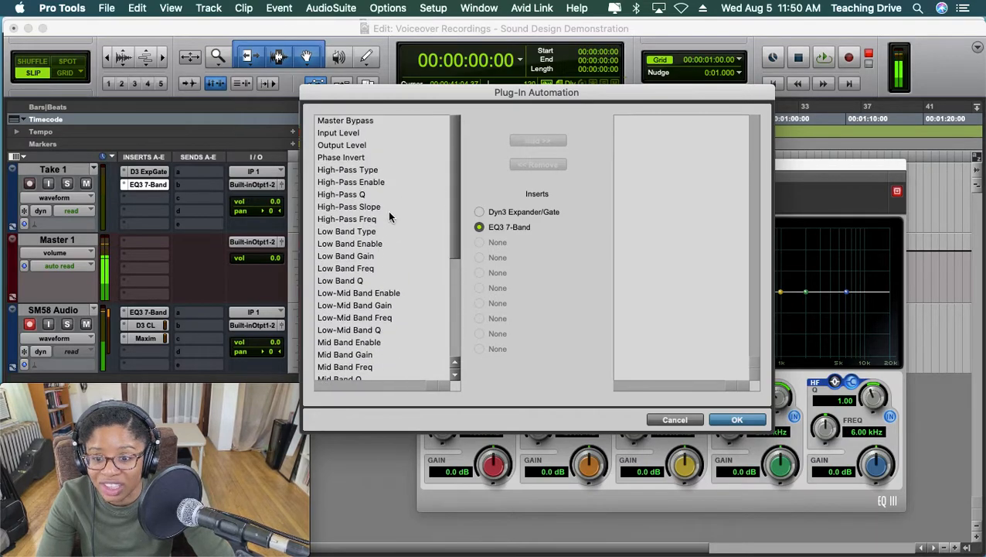
pyautogui.moveTo(605, 96); pyautogui.dragTo(342, 44)
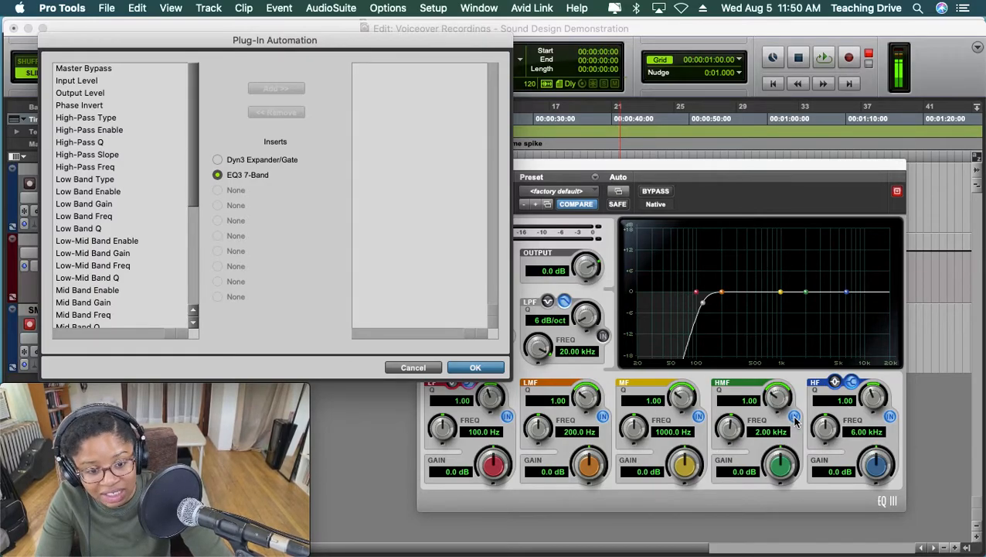
pyautogui.moveTo(332, 39); pyautogui.dragTo(528, 127)
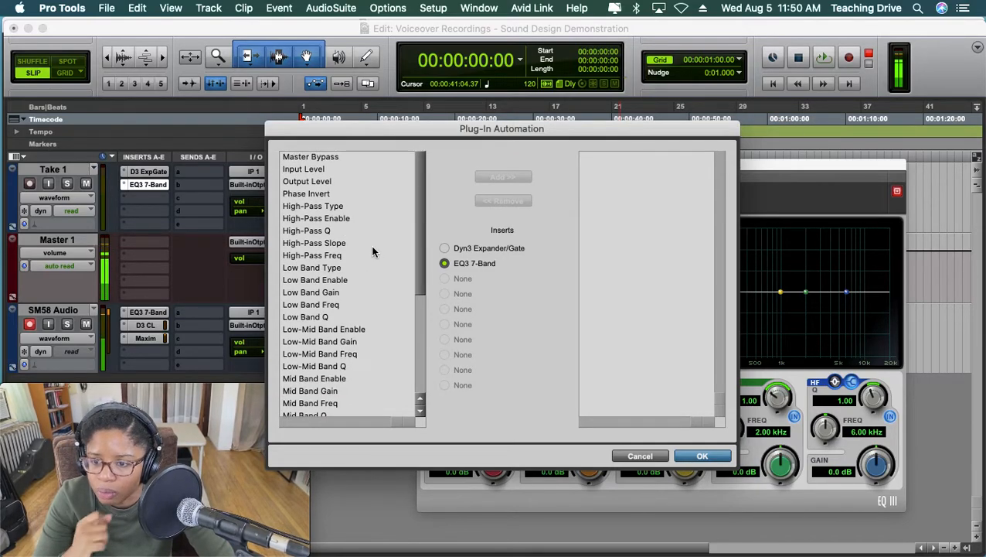
pyautogui.moveTo(330, 125); pyautogui.dragTo(432, 140)
pyautogui.scroll(-4, 439, 280)
pyautogui.scroll(4, 437, 278)
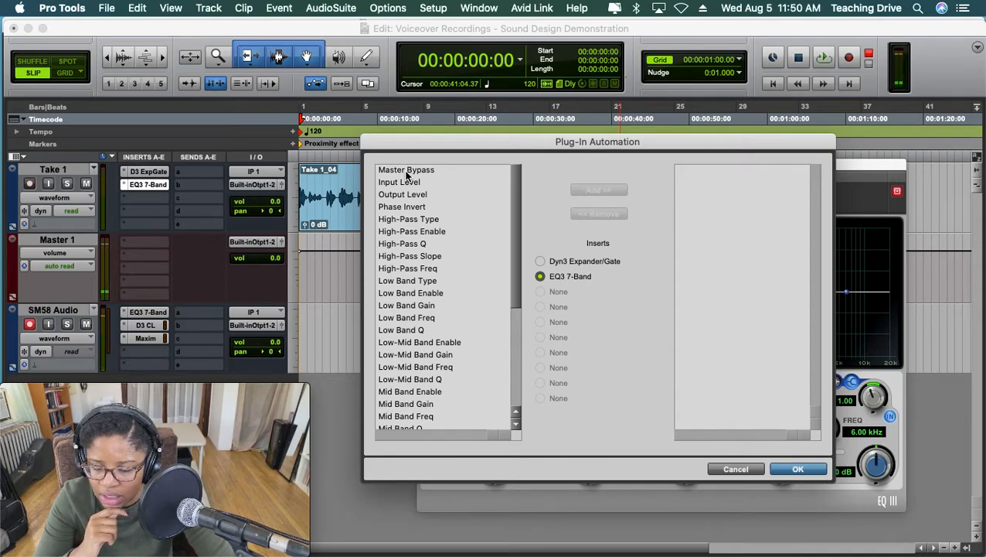
# Add Master Bypass to the automated parameters of Take 1's EQ3 7-Band.
pyautogui.click(406, 172)
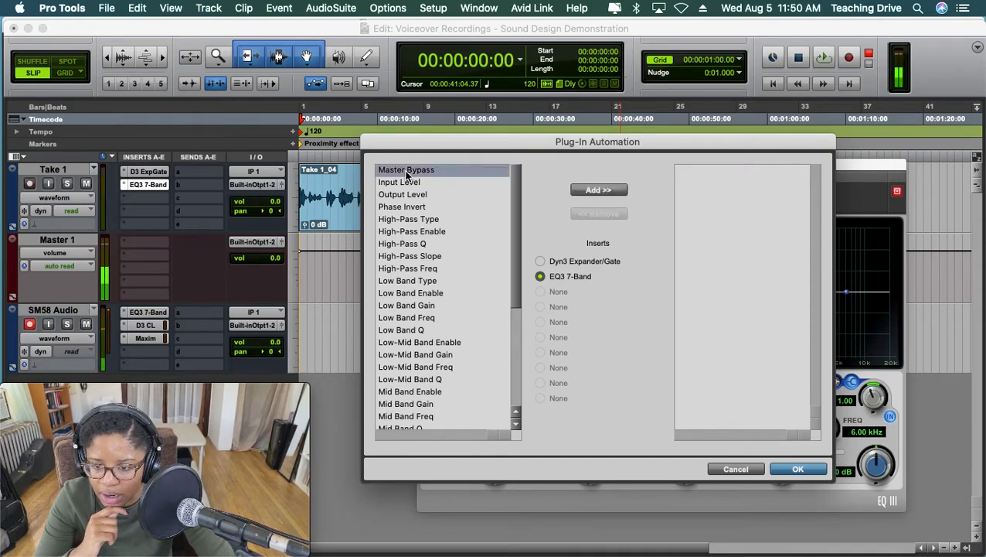
pyautogui.click(590, 190)
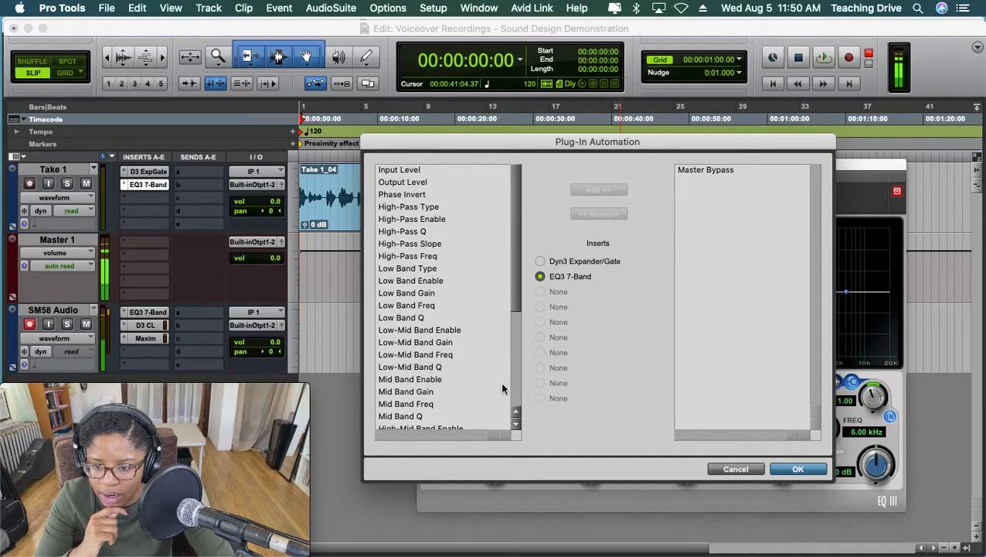
pyautogui.click(314, 498)
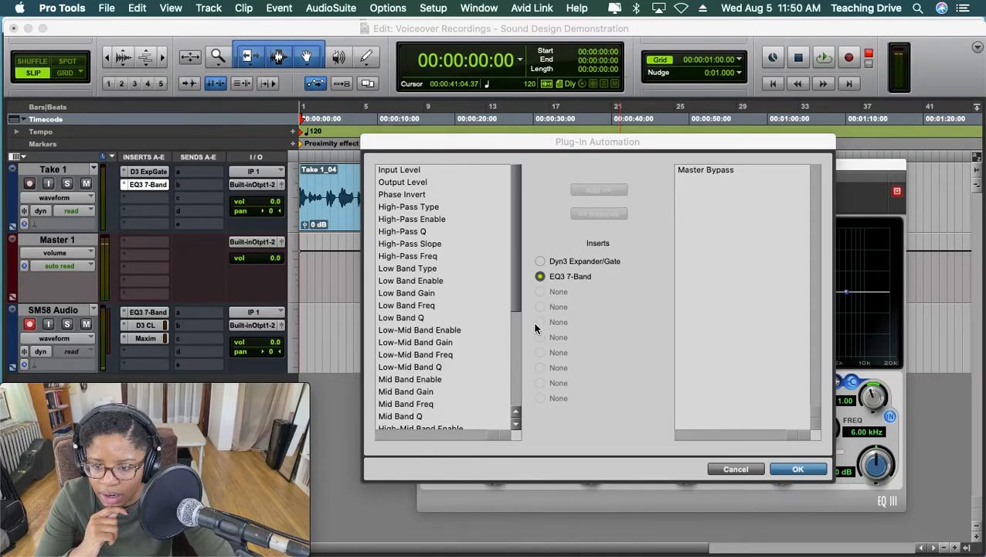